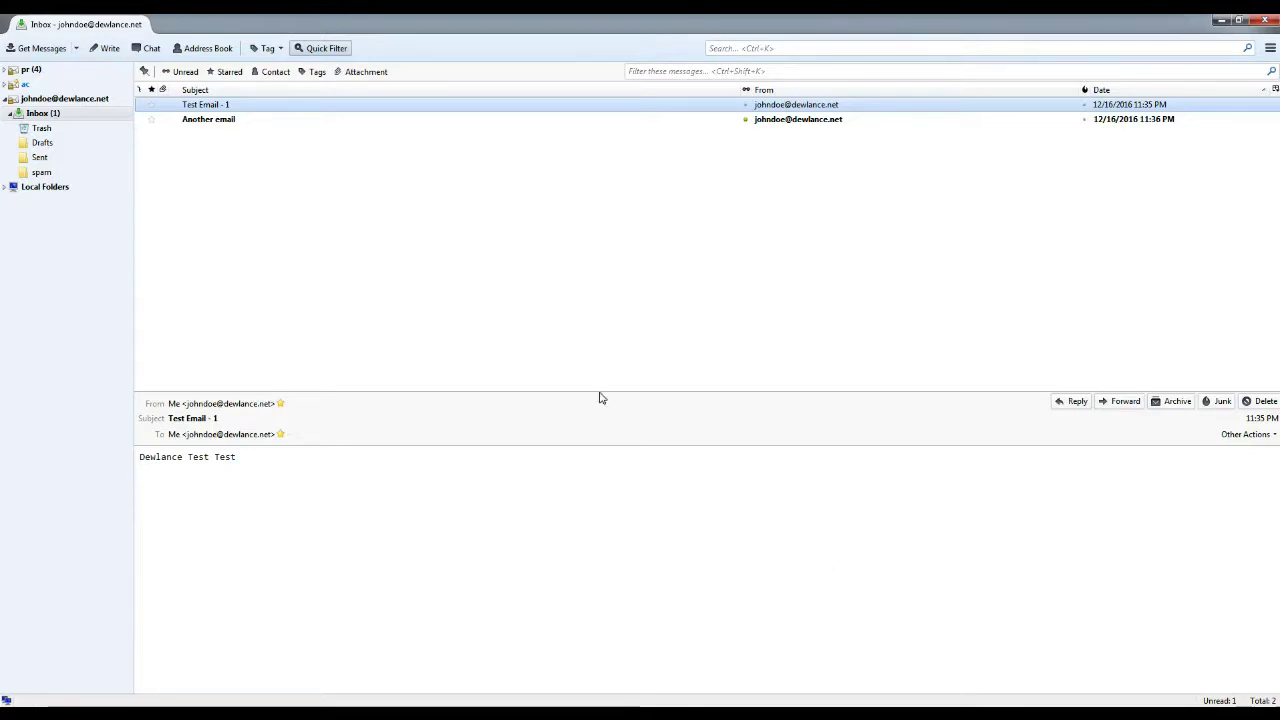
Open the Inbox and delete the Test Email - 1 message.
click(42, 113)
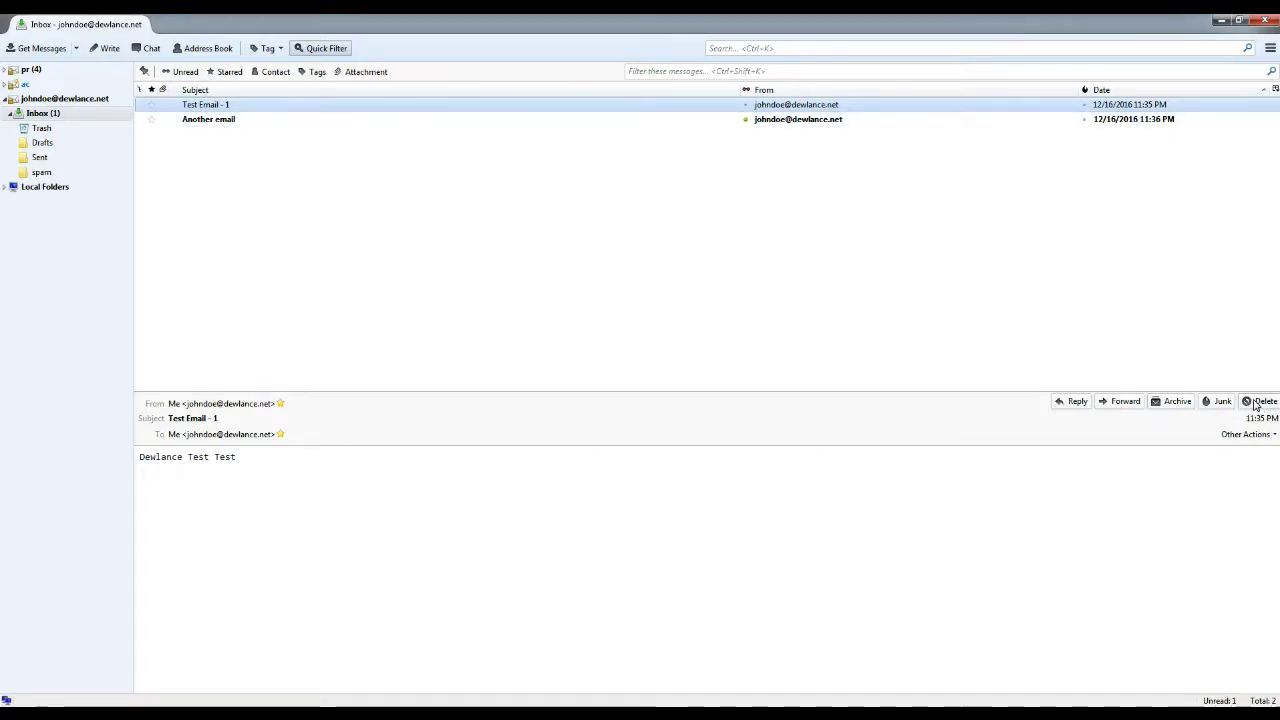
click(1257, 402)
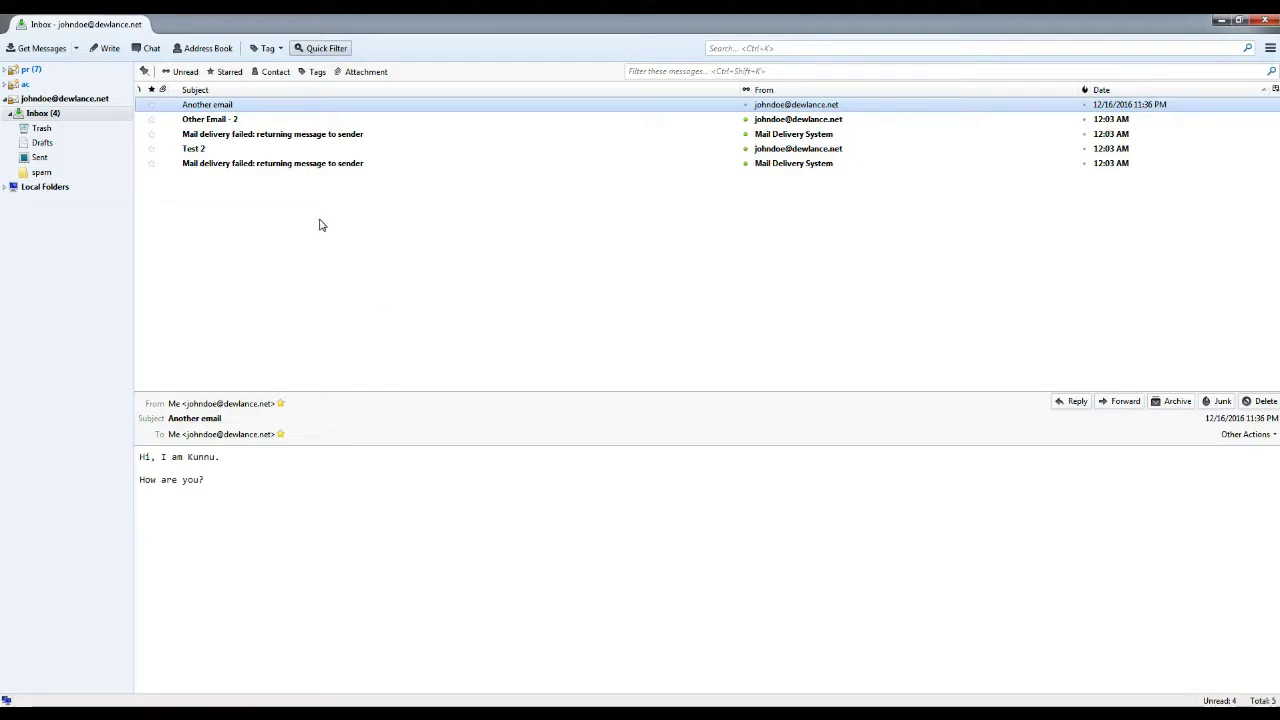
Select Test 2 and Another email together and delete both messages.
ctrl+click(234, 134)
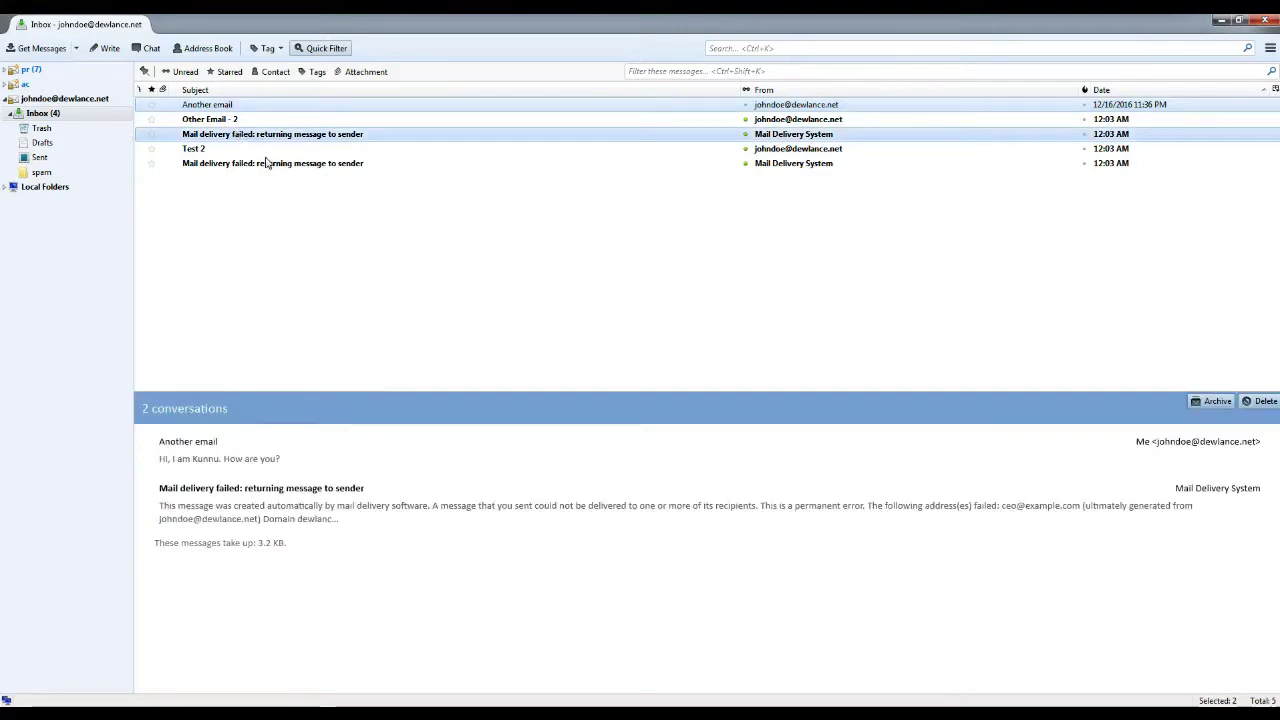
click(202, 149)
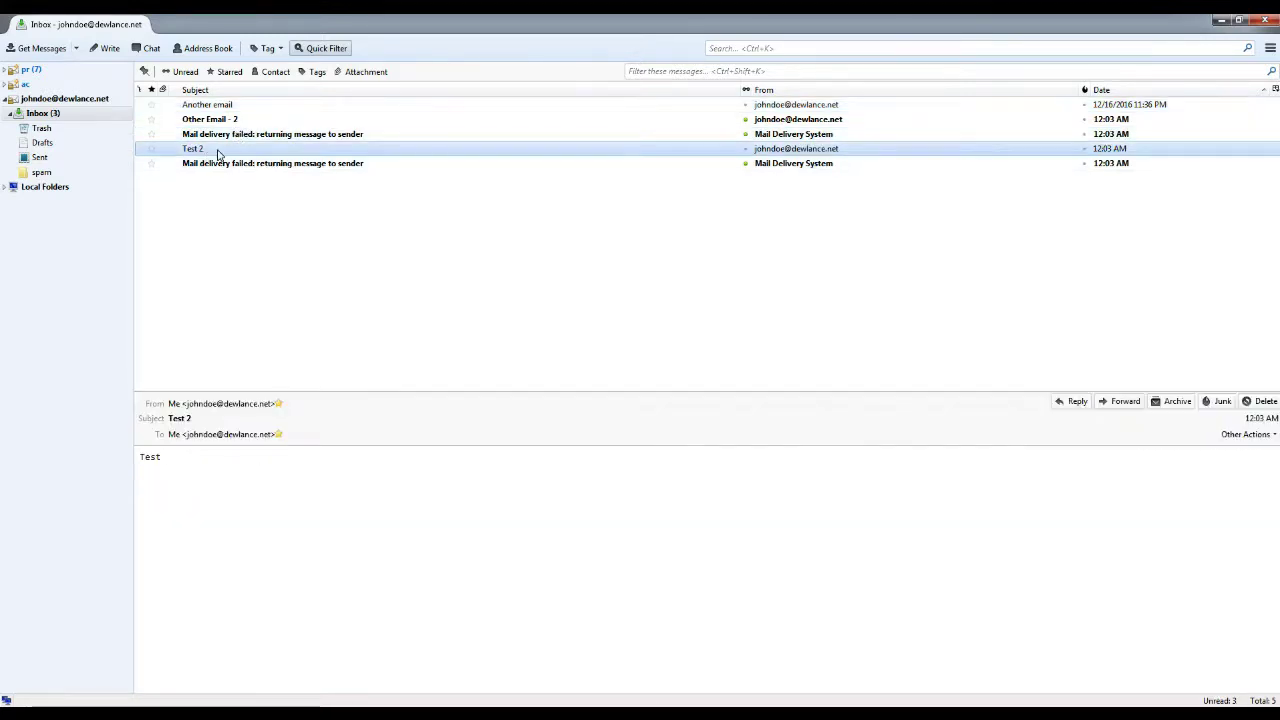
ctrl+click(207, 105)
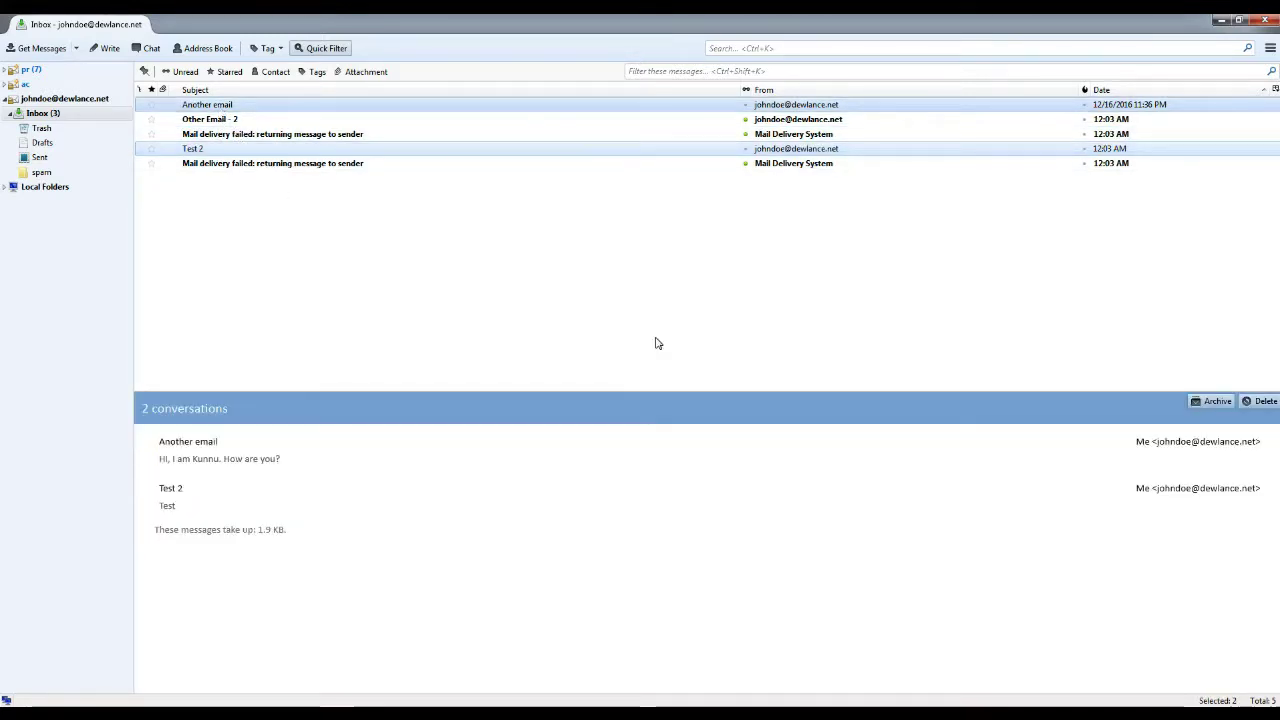
click(1259, 403)
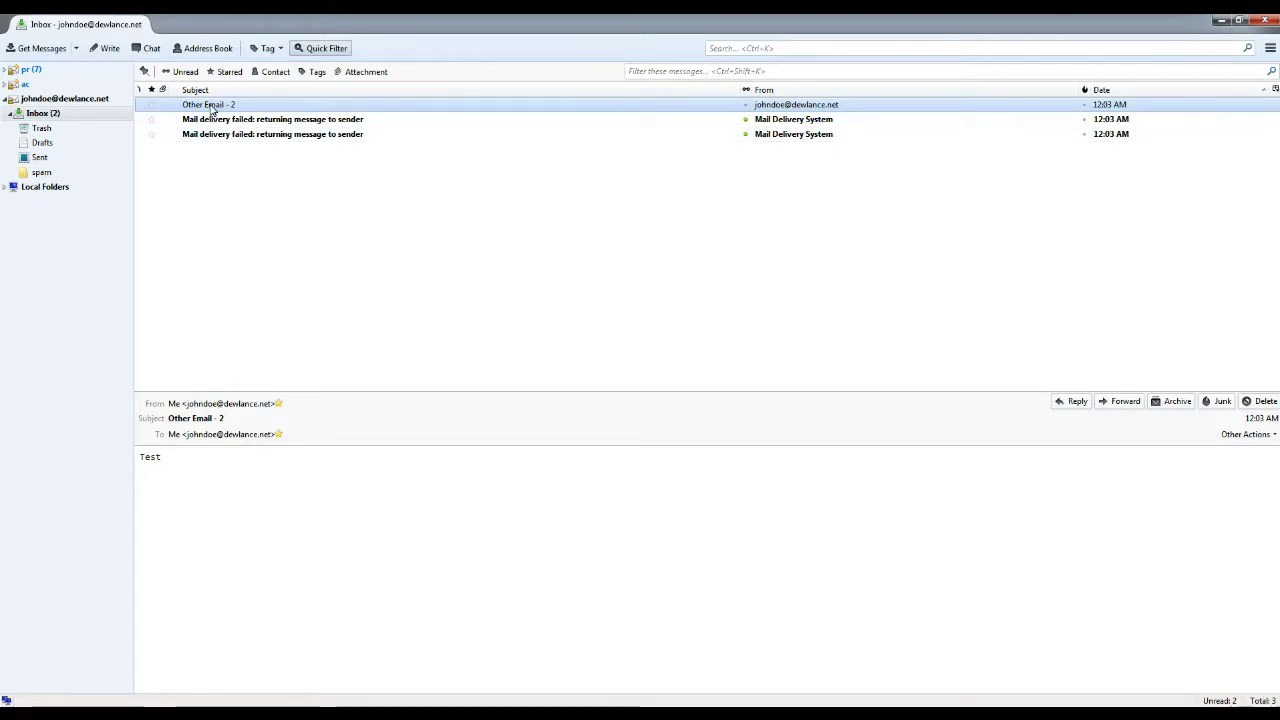
Select all three remaining inbox messages with Ctrl+A and delete them.
key(ctrl+a)
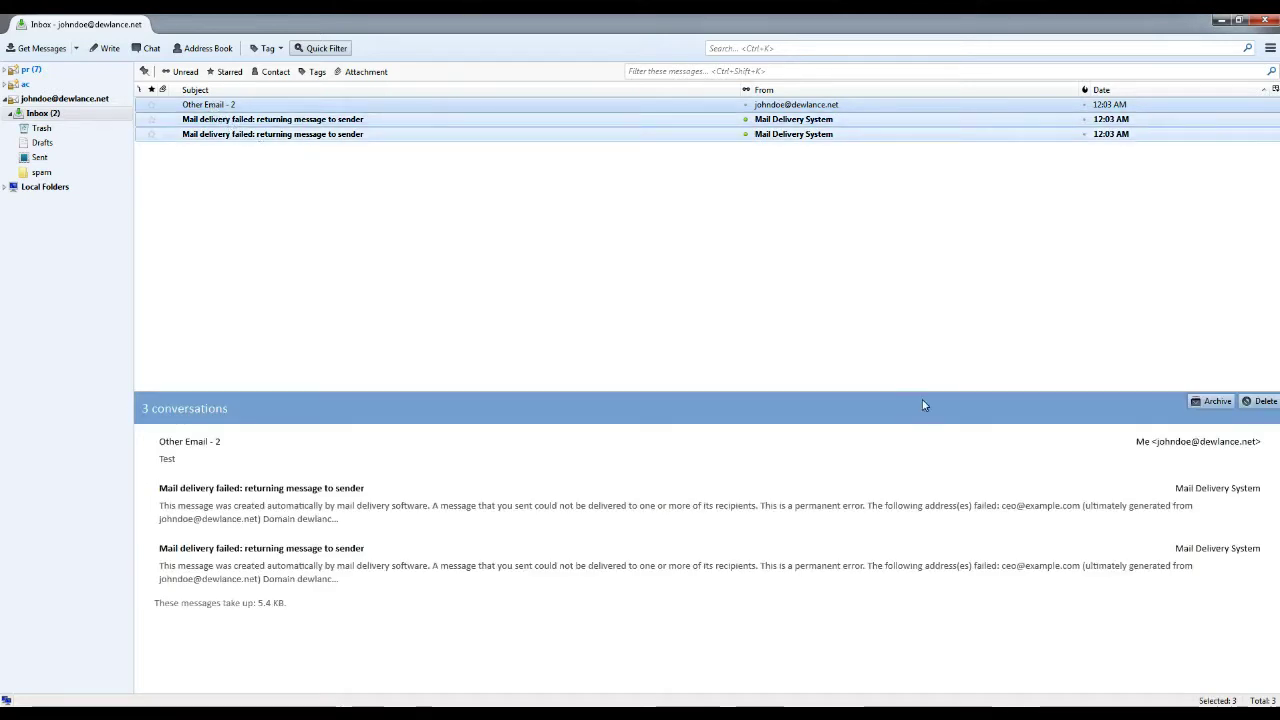
click(1260, 401)
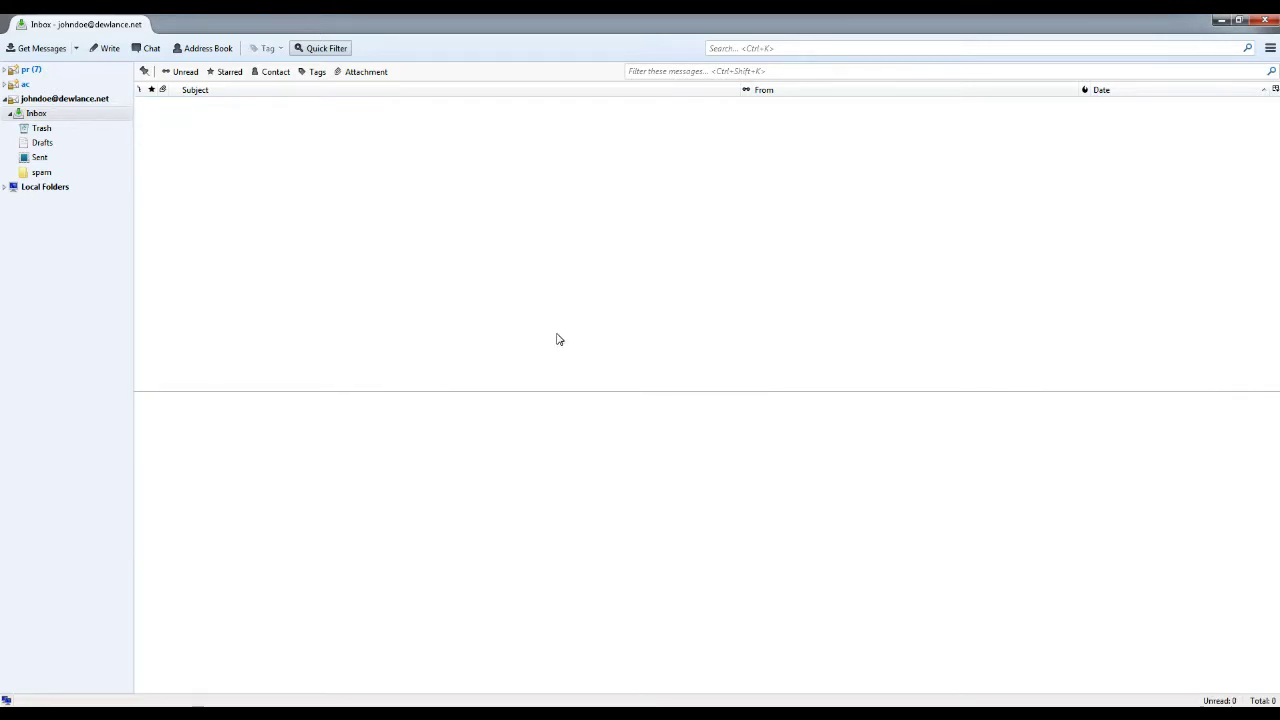